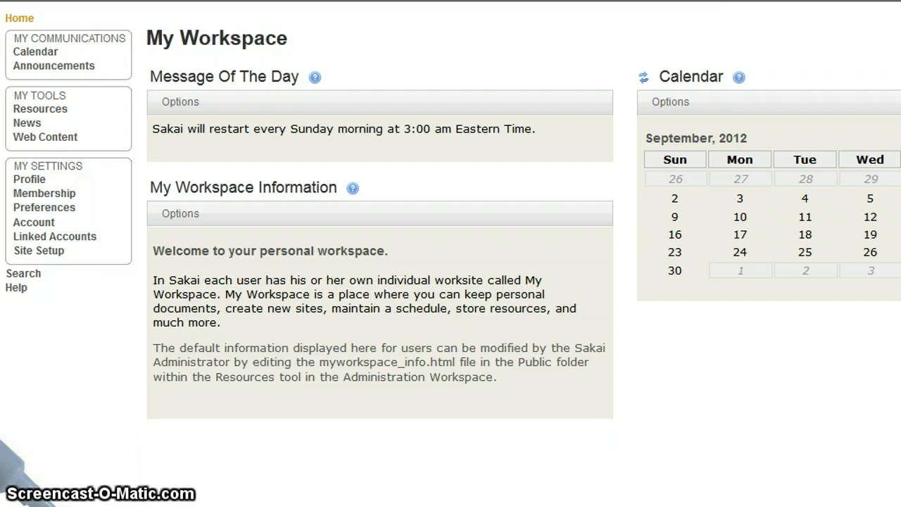
In My Workspace resources, set the PSY 101 Course Materials folder and its contents to publicly viewable
left_click(60, 106)
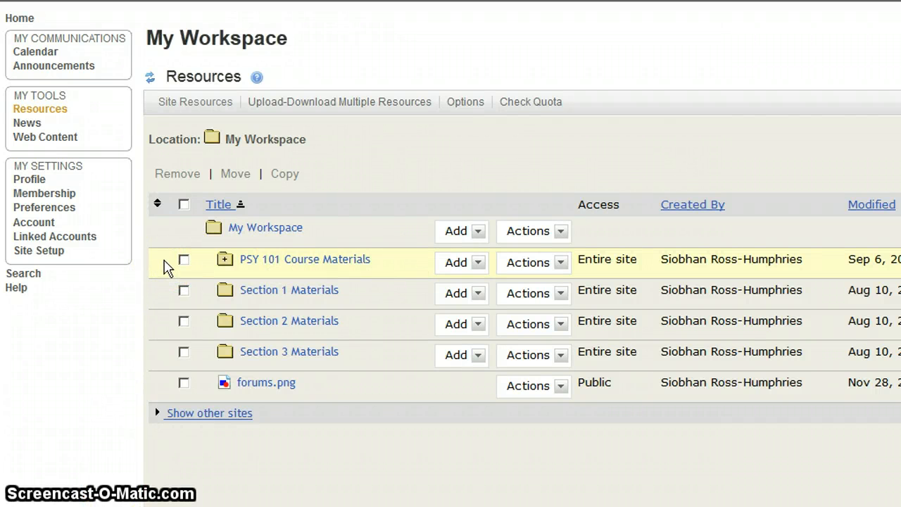
left_click(241, 260)
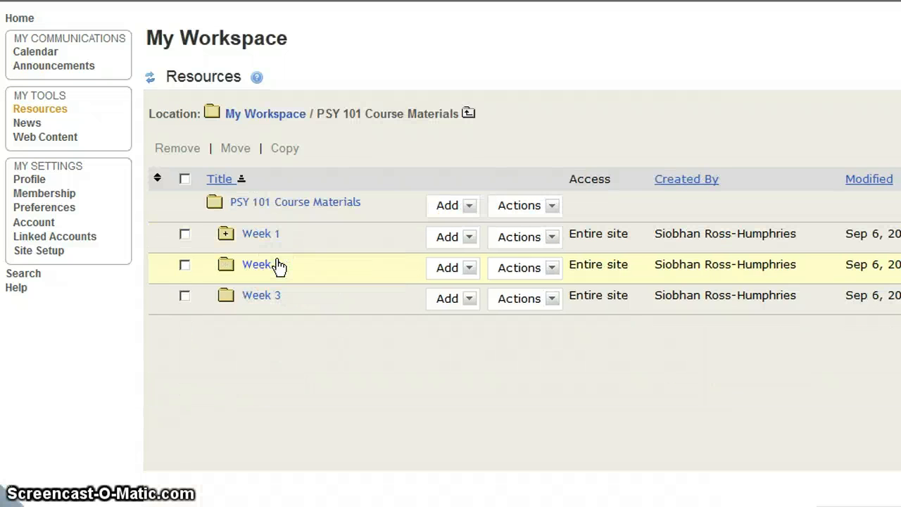
left_click(335, 405)
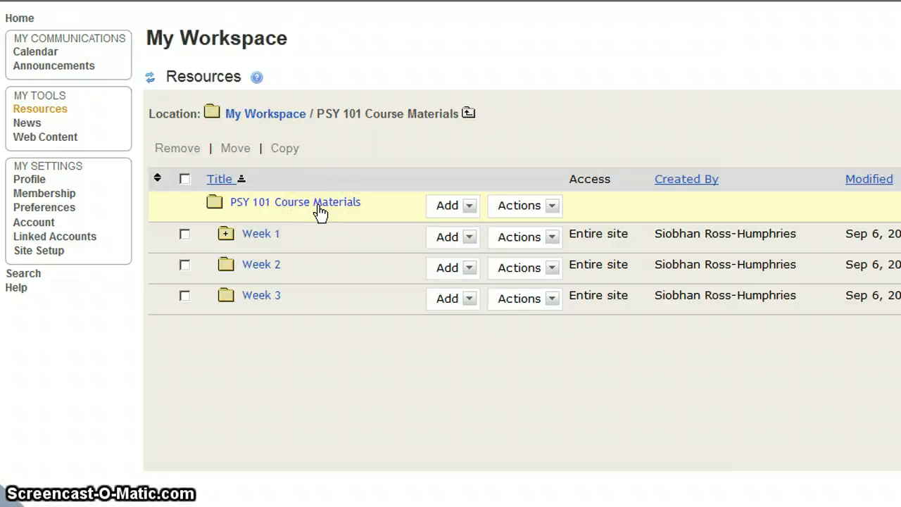
left_click(490, 206)
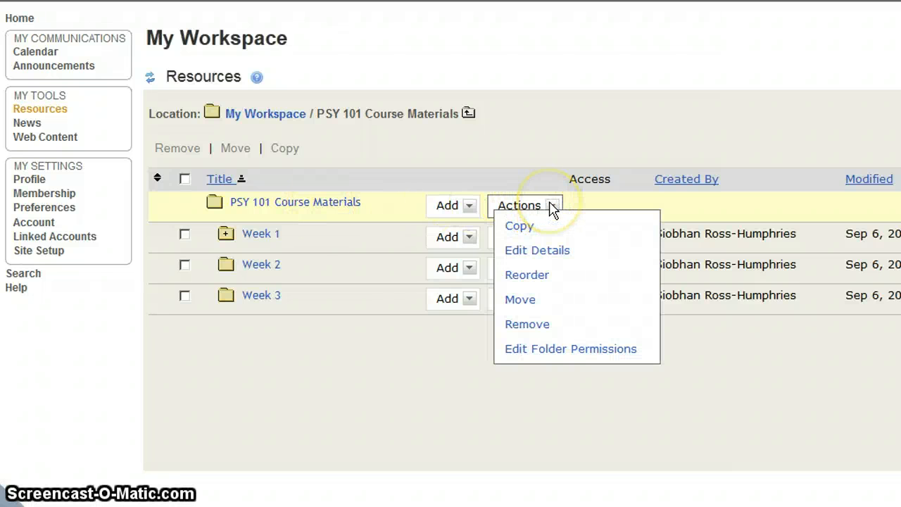
left_click(556, 251)
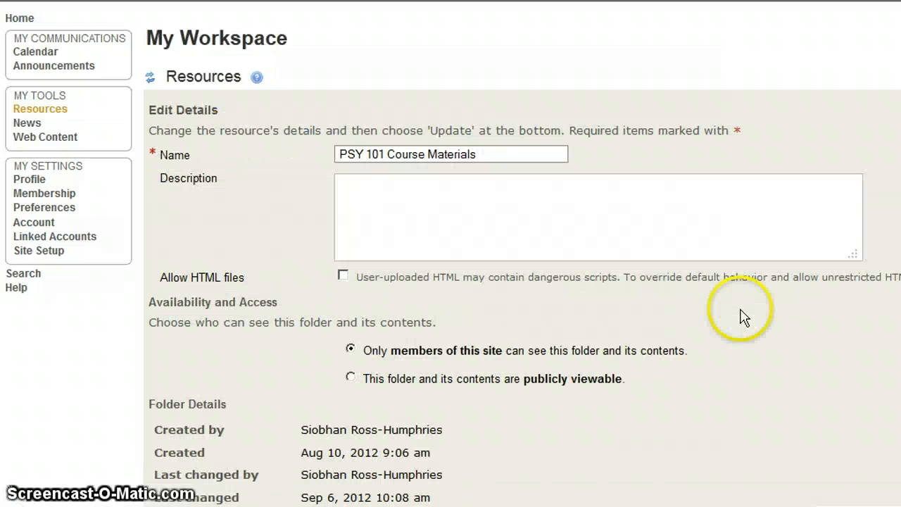
scroll(740, 318, "down", 3)
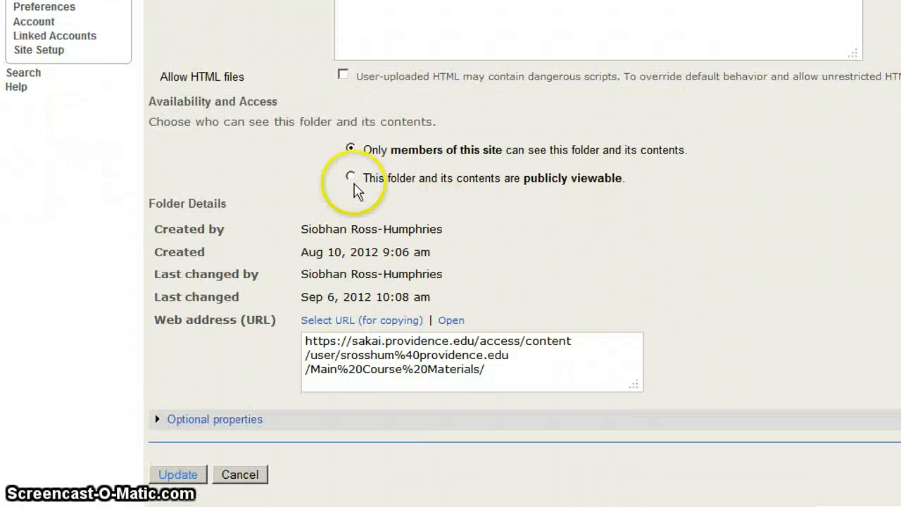
left_click(351, 176)
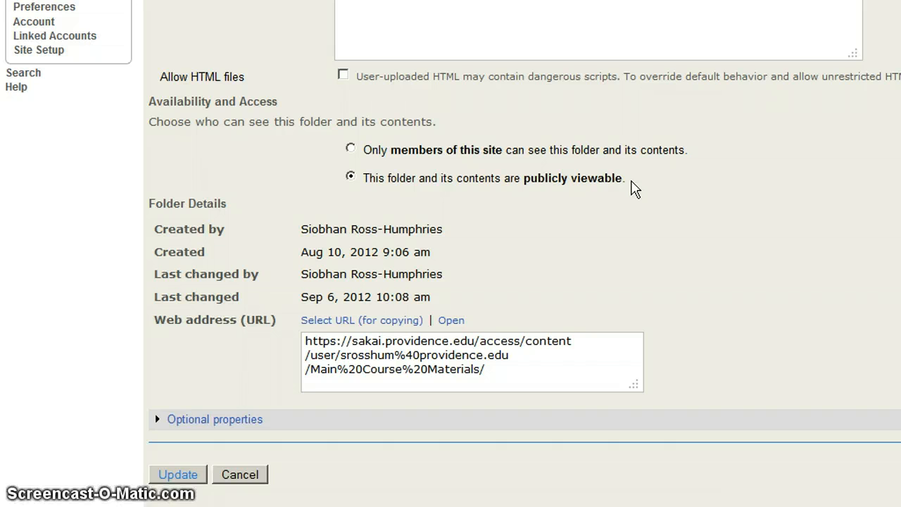
scroll(636, 188, "down", 3)
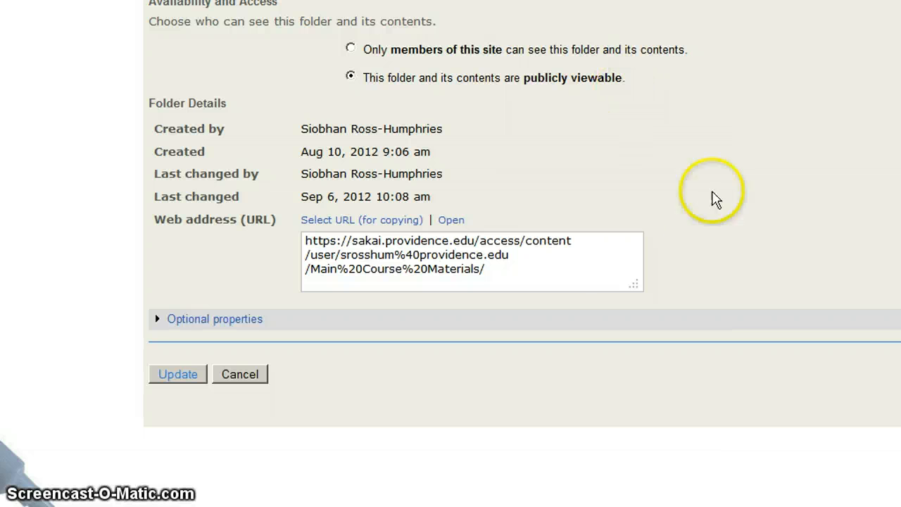
Copy the PSY 101 Course Materials folder's web address and save the folder's updated details
left_click_drag(504, 268, 297, 244)
key("ctrl+c")
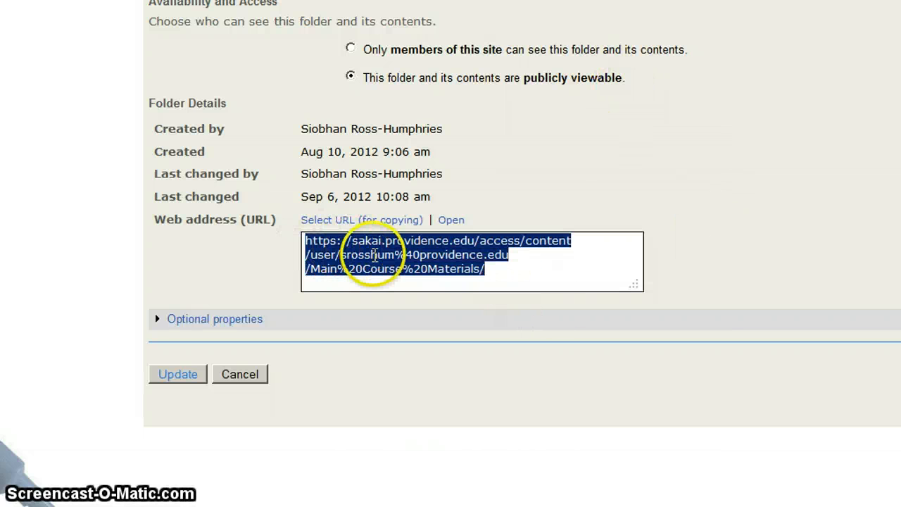
left_click(184, 374)
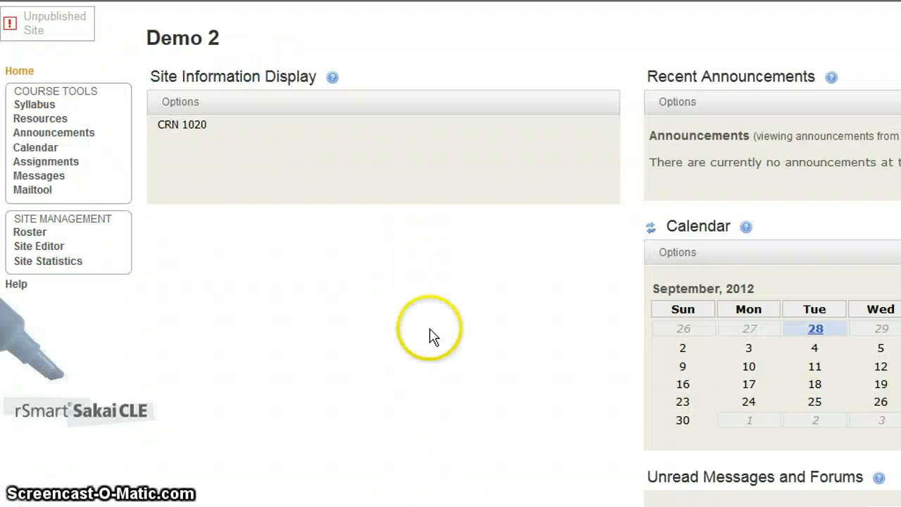
Start a new web link in the Demo 2 site's resources, using the copied folder URL as its address
left_click(36, 121)
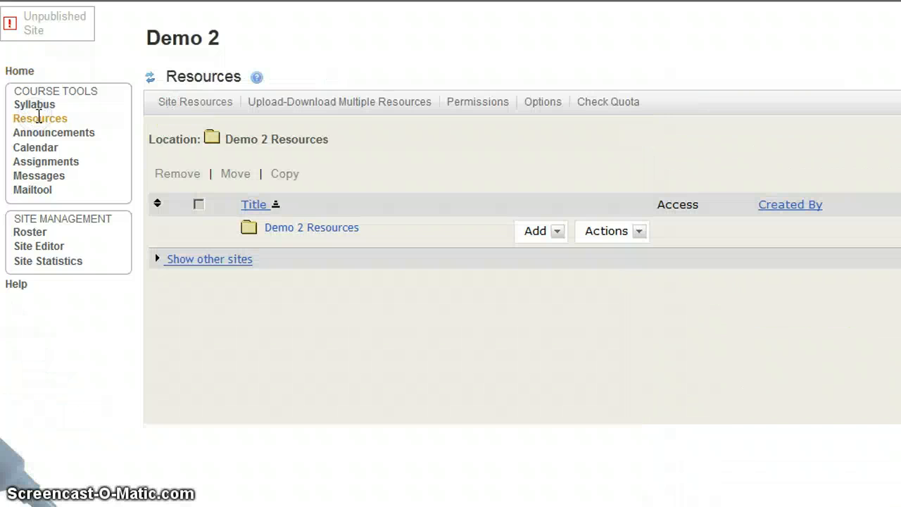
left_click(556, 230)
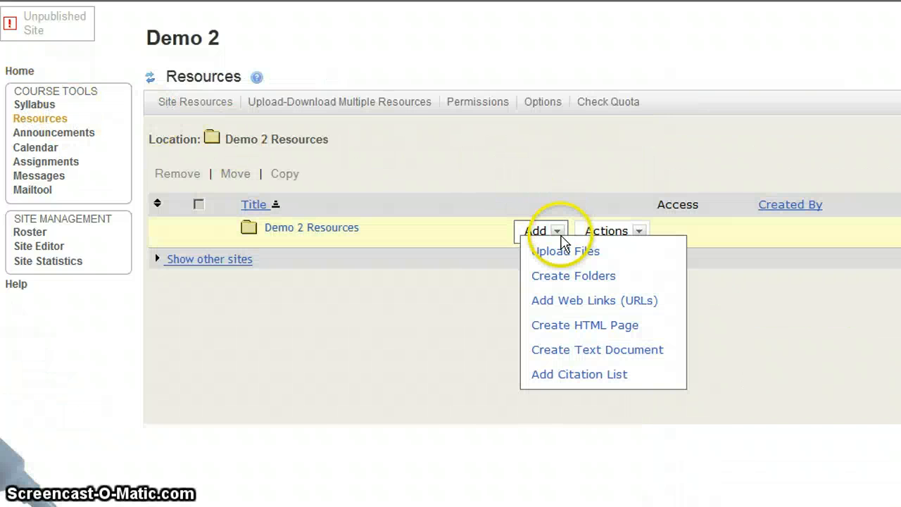
left_click(595, 302)
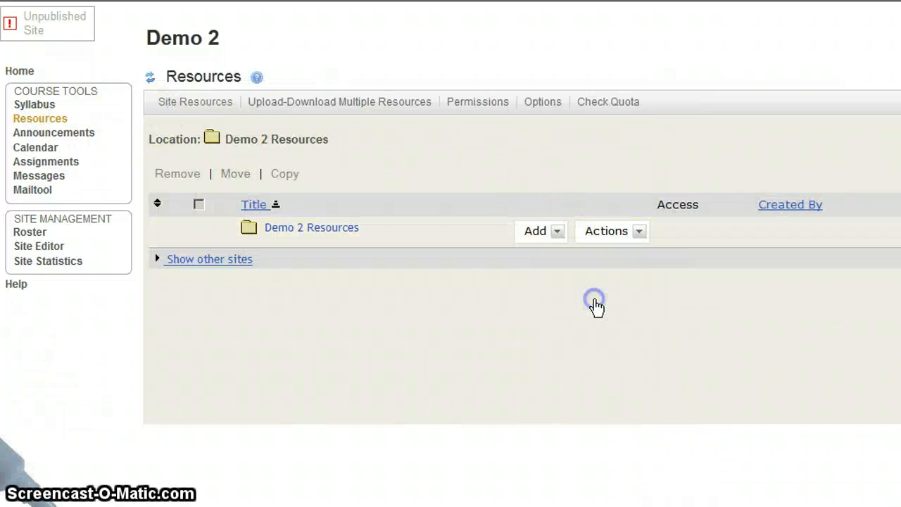
left_click(396, 205)
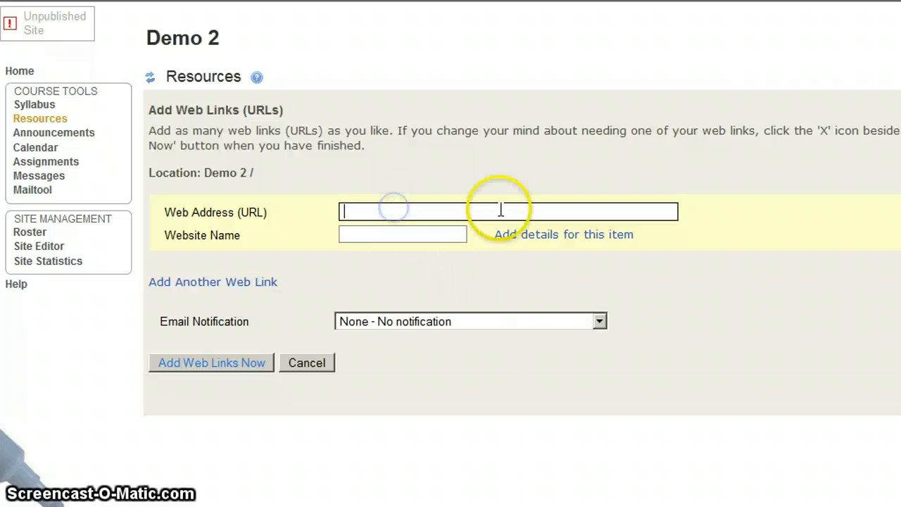
key("ctrl+v")
left_click(313, 221)
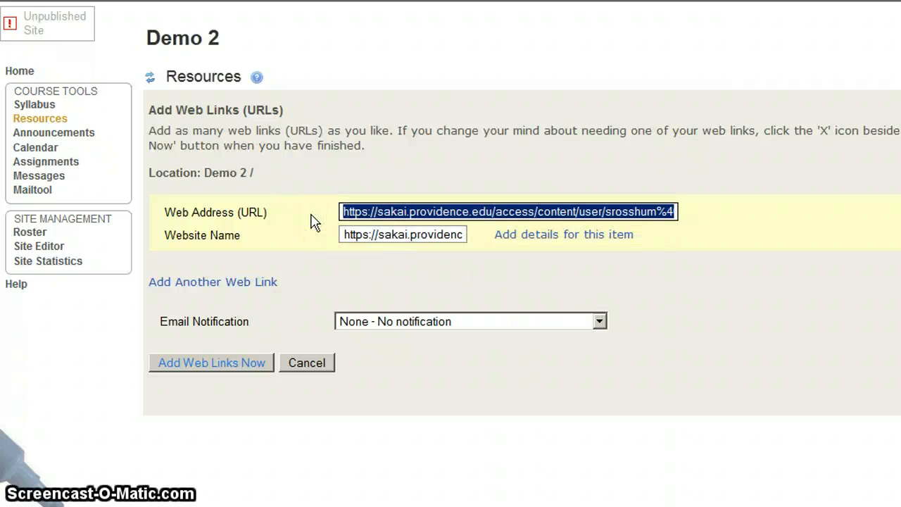
Name the web link Course Materials and add it to the Demo 2 resources
left_click(345, 234)
left_click(436, 234)
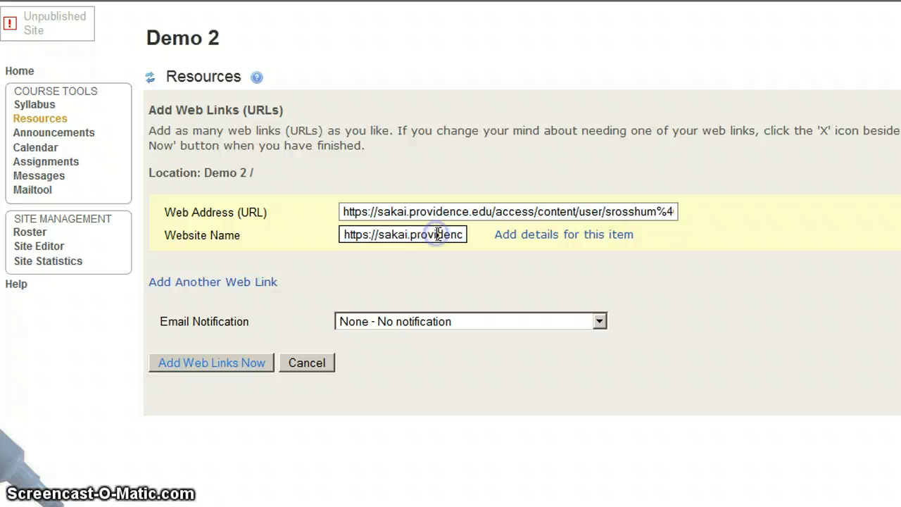
triple_click(437, 235)
type("Co")
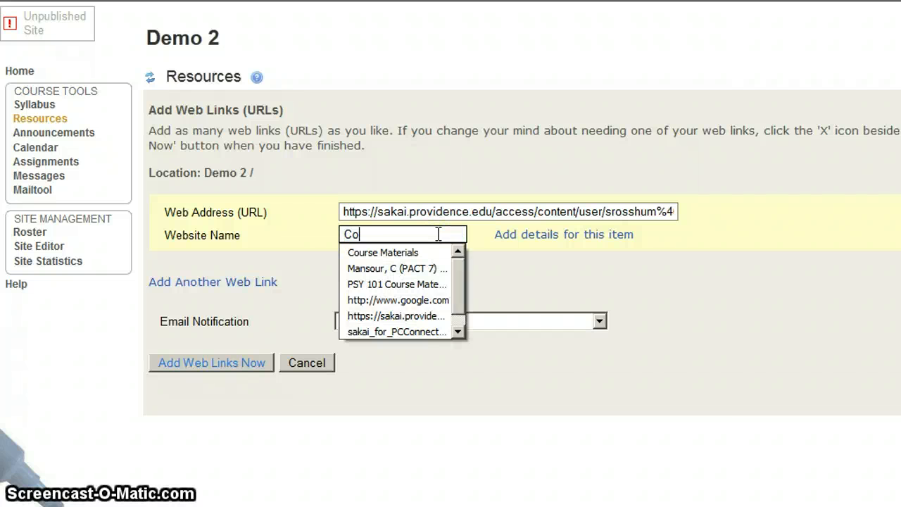
type("urse Materials")
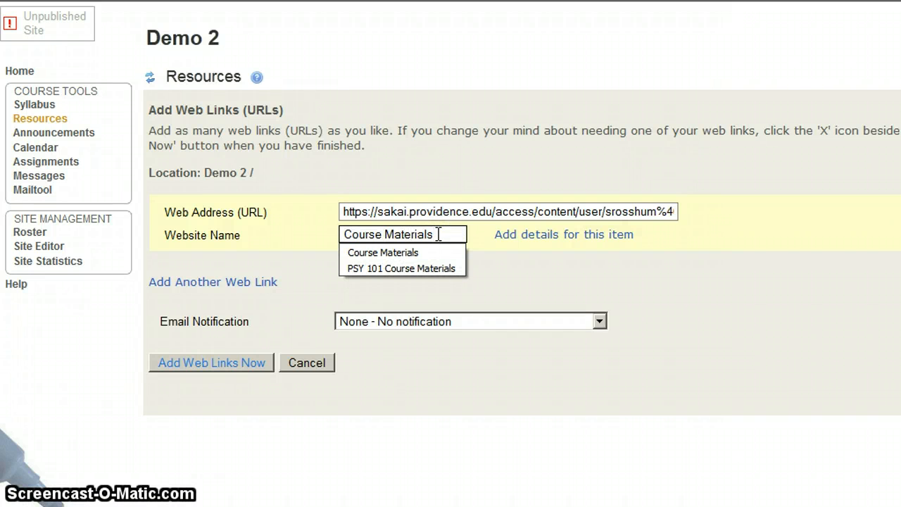
left_click(439, 253)
left_click(517, 278)
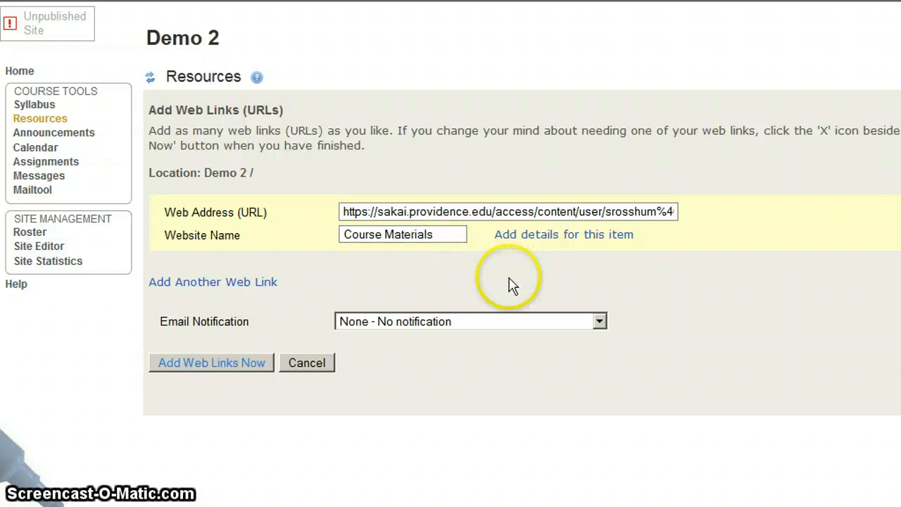
left_click(257, 366)
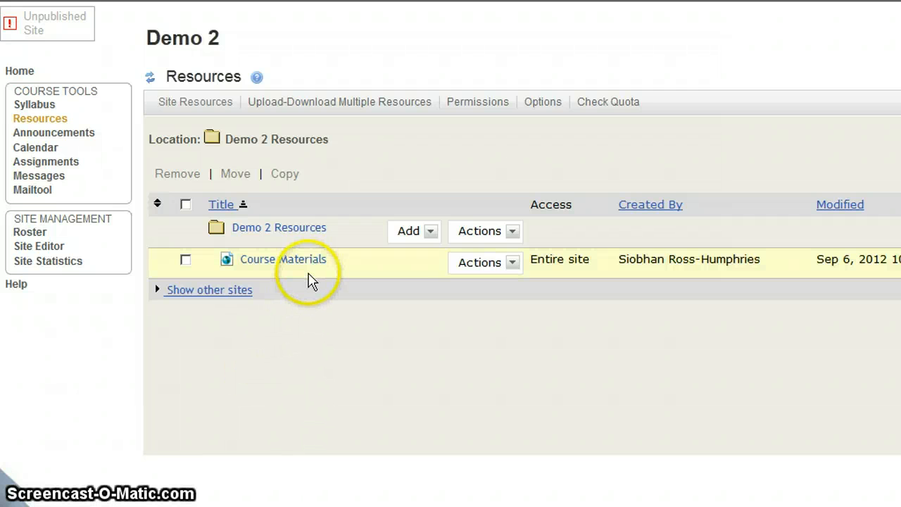
Open the Course Materials link and look through the contents of its Week 1 and Week 2 folders
left_click(310, 262)
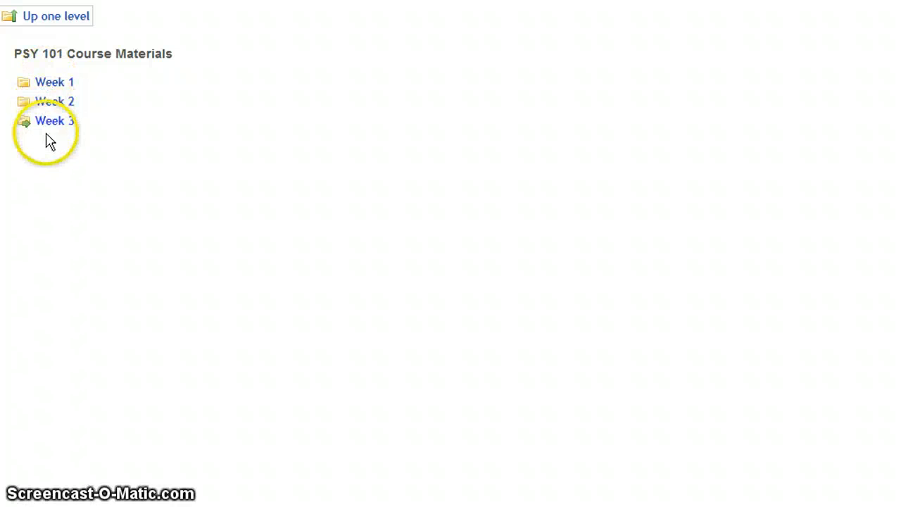
left_click(55, 83)
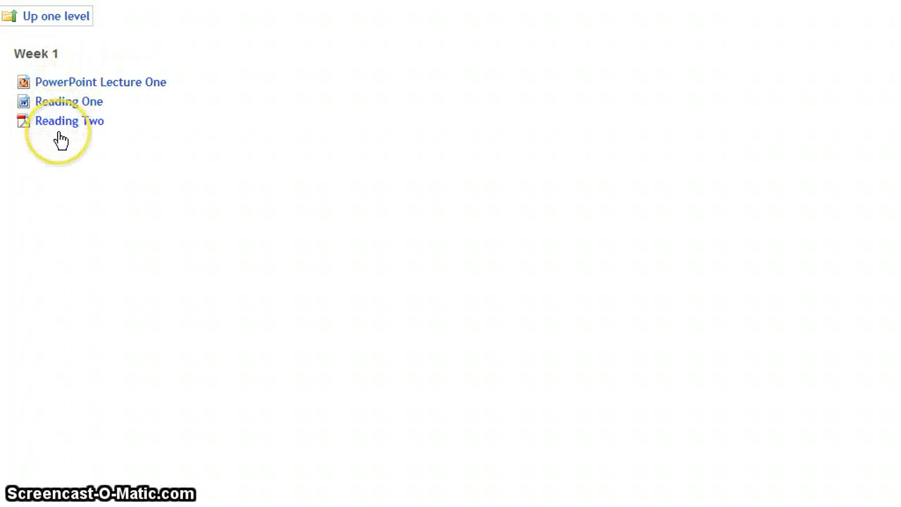
left_click(60, 22)
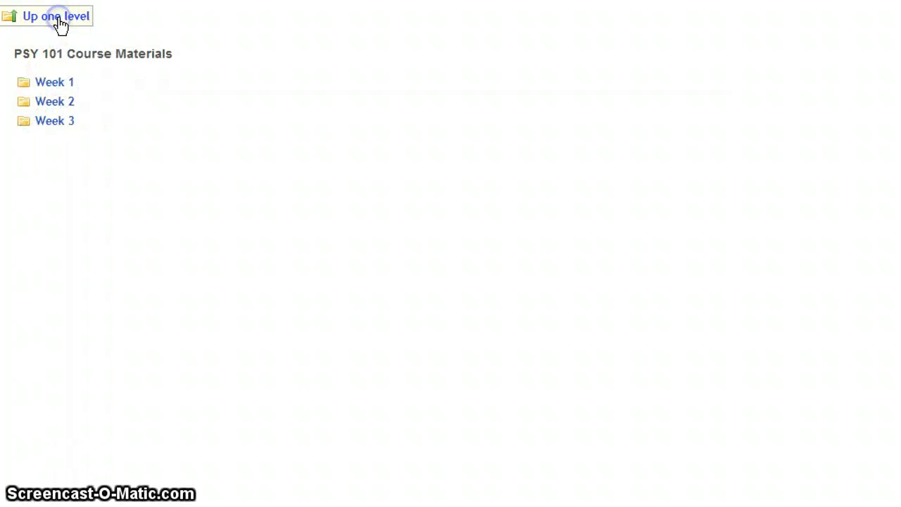
left_click(66, 103)
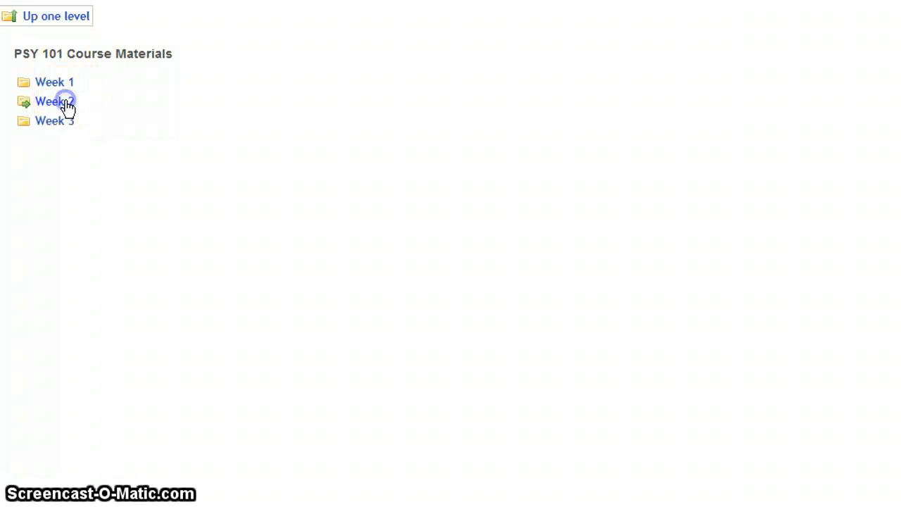
left_click(90, 213)
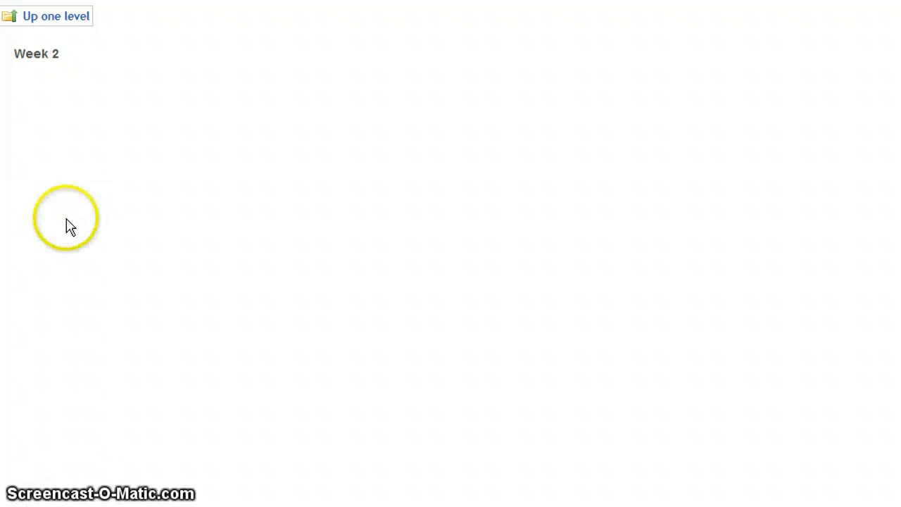
left_click(67, 25)
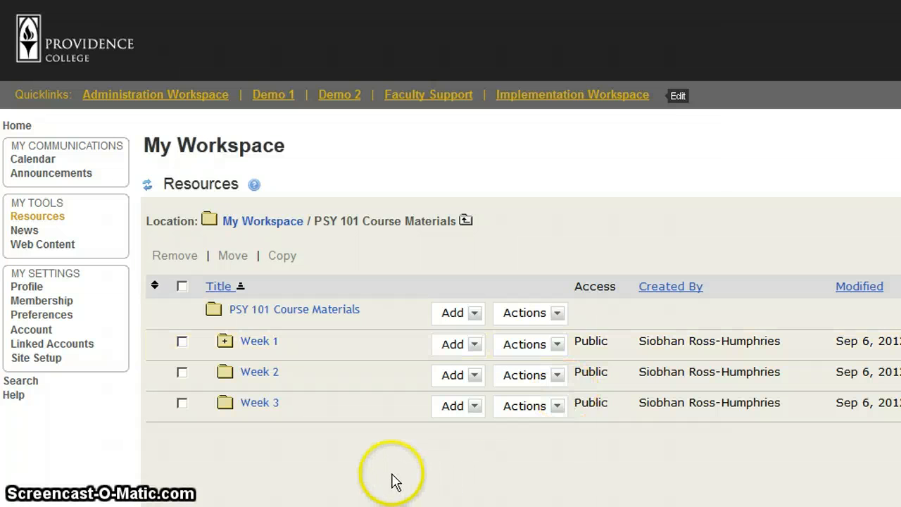
Choose the addingfiles Word document for upload to the Week 2 folder of PSY 101 Course Materials in My Workspace
left_click(259, 372)
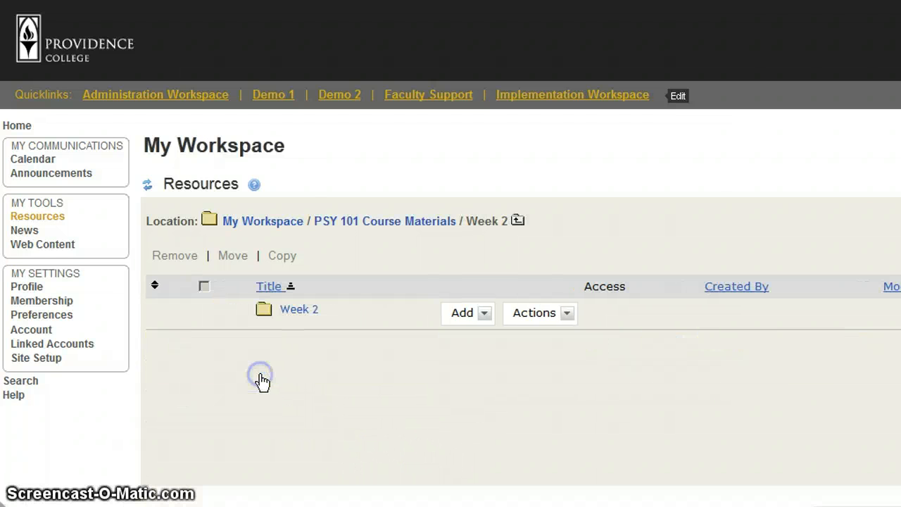
left_click(486, 314)
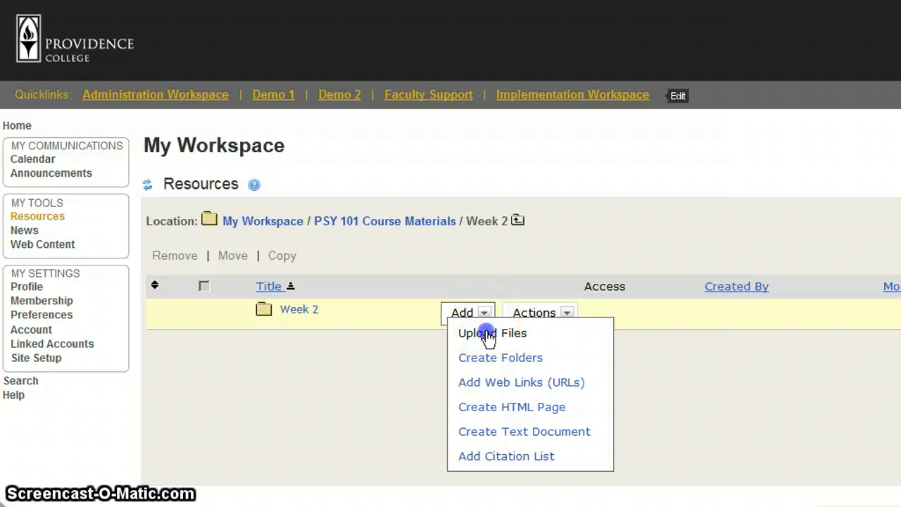
left_click(476, 333)
left_click(489, 329)
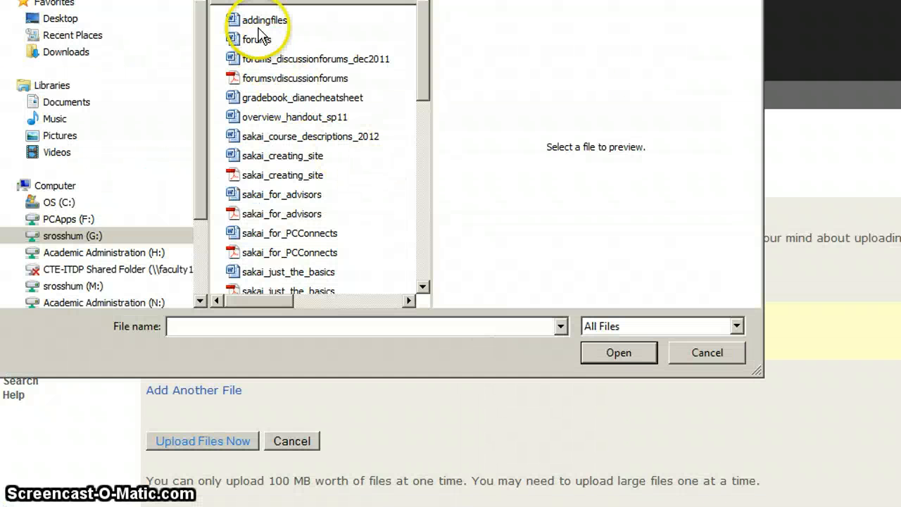
double_click(259, 20)
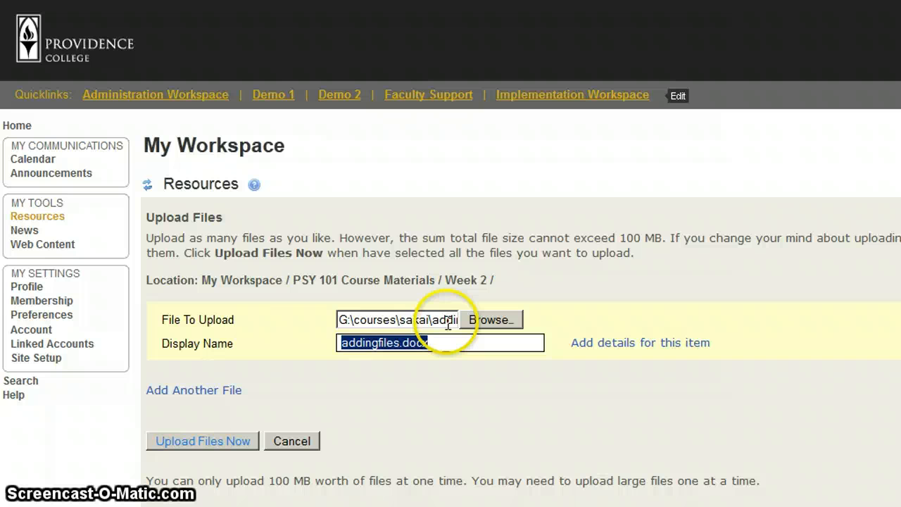
Set the file's display name to "reading week two" and upload it
type("reading week two")
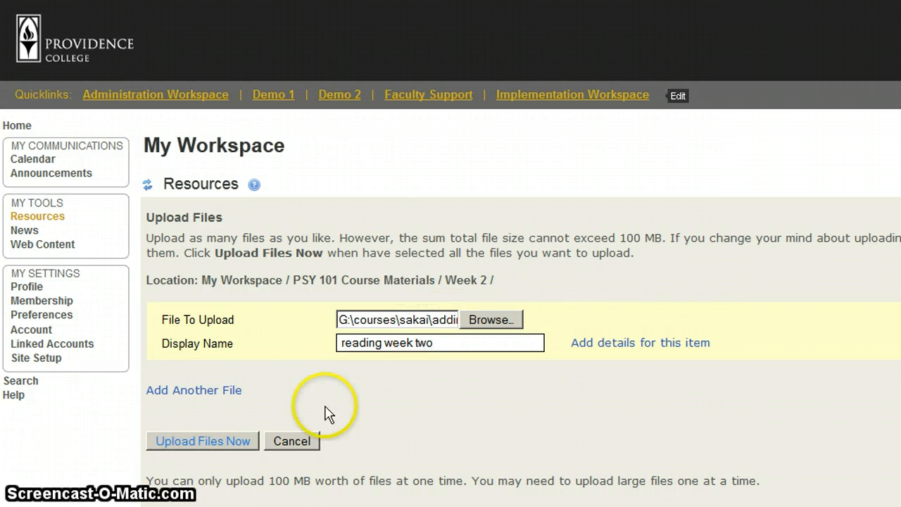
left_click(204, 439)
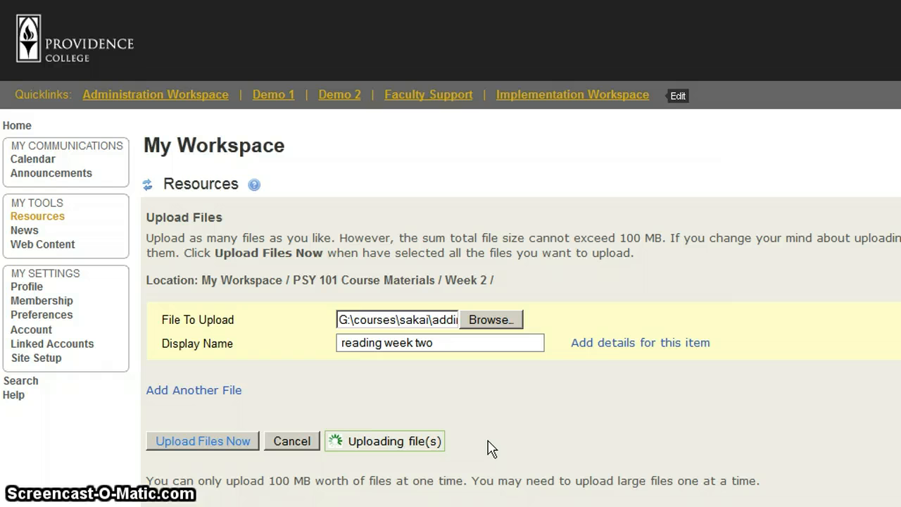
left_click(350, 431)
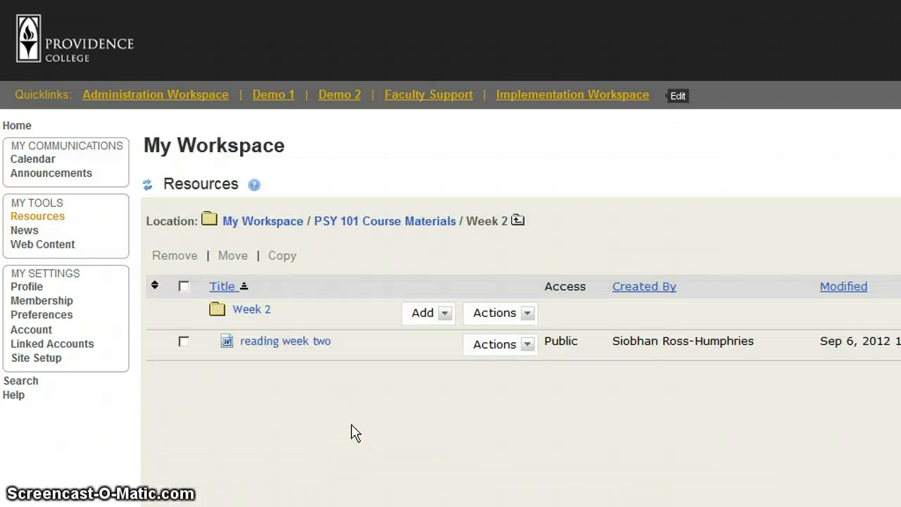
Open the Course Materials link in the Demo 2 resources and check the contents of its Week 2 folder
left_click(331, 104)
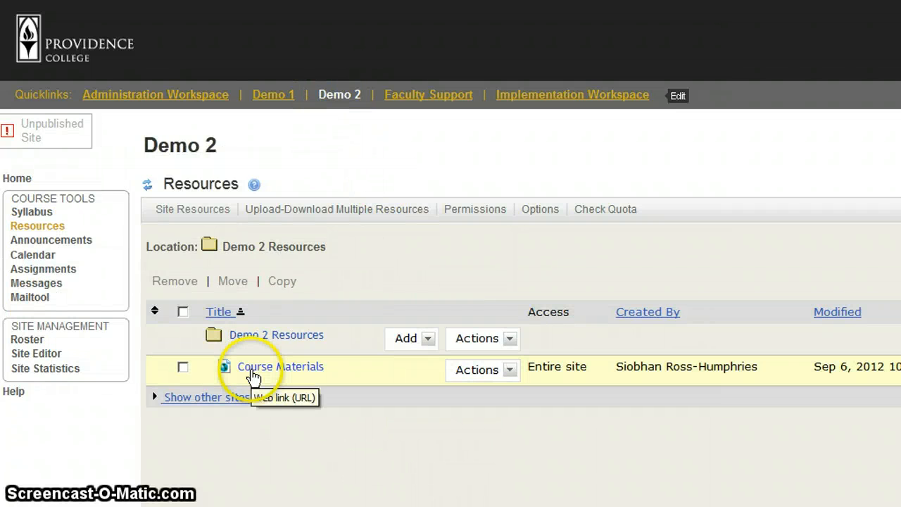
left_click(253, 378)
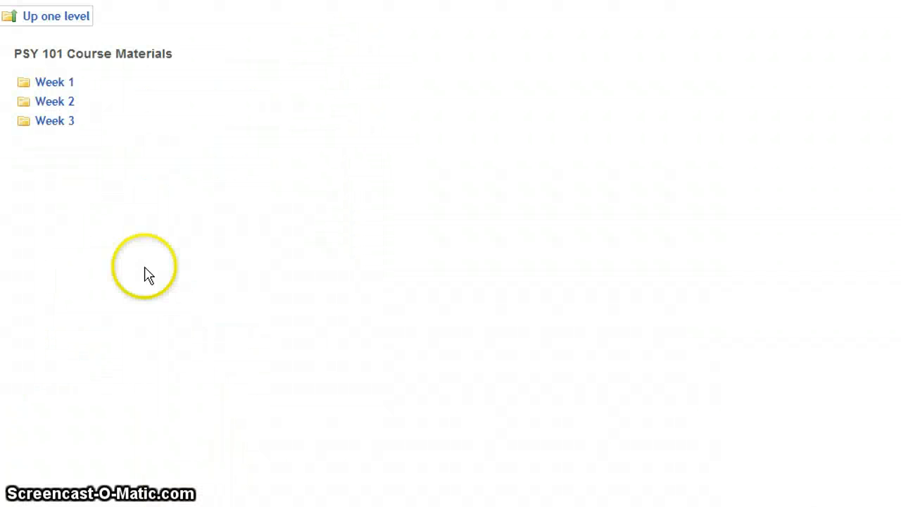
left_click(54, 102)
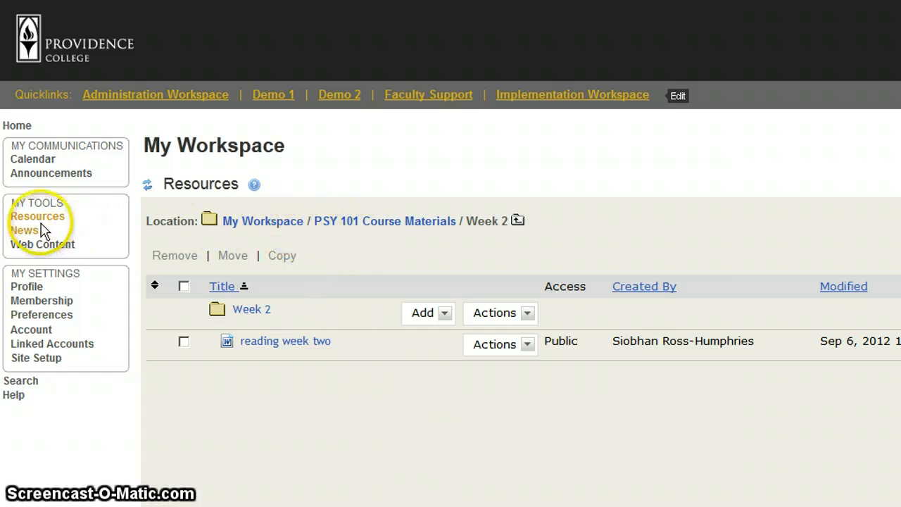
Create a folder named "Hidden from students" at the root level of the My Workspace resources
left_click(259, 223)
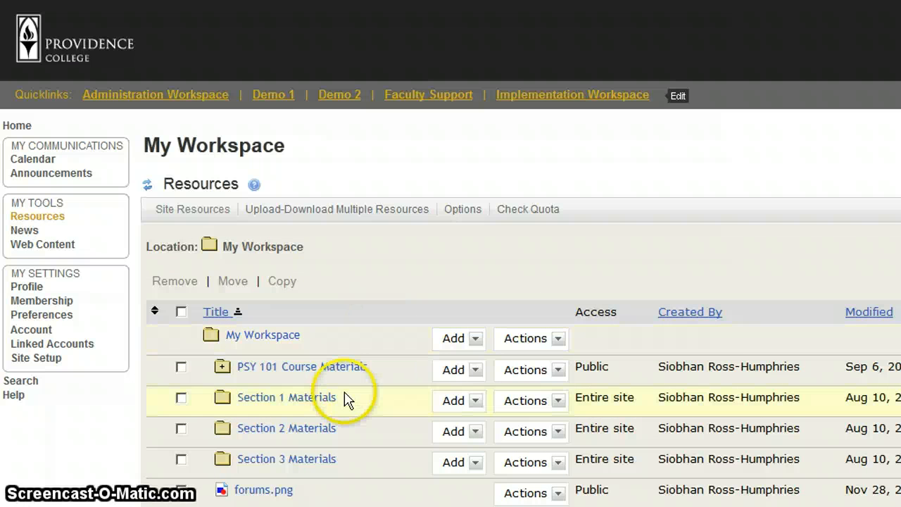
scroll(418, 407, "down", 3)
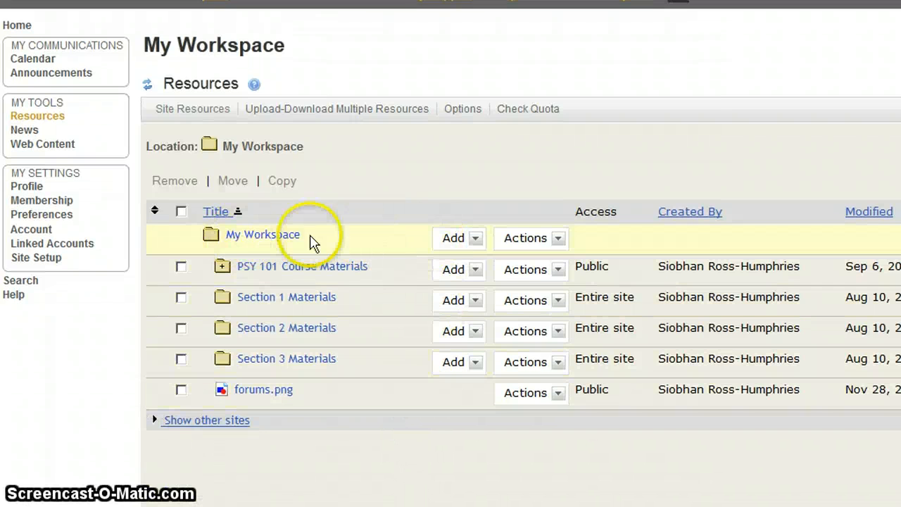
left_click(456, 238)
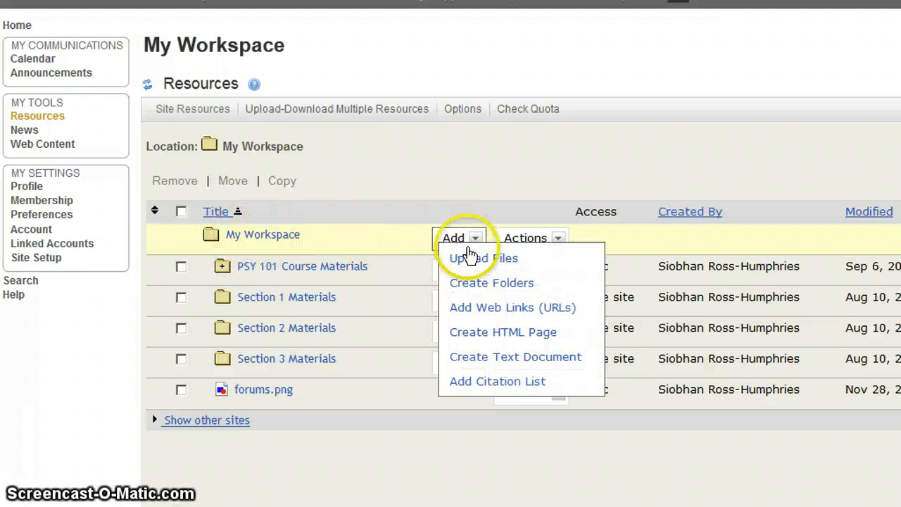
left_click(480, 284)
left_click(377, 321)
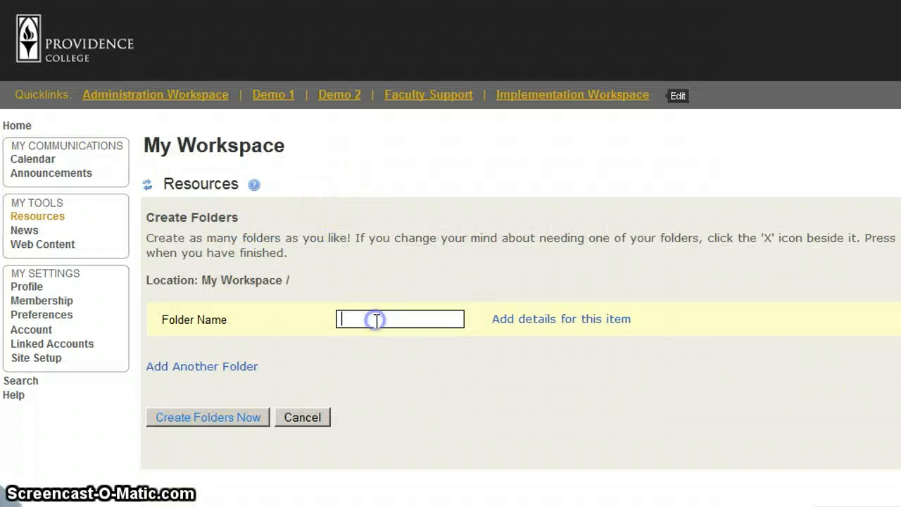
type("Hidden from students")
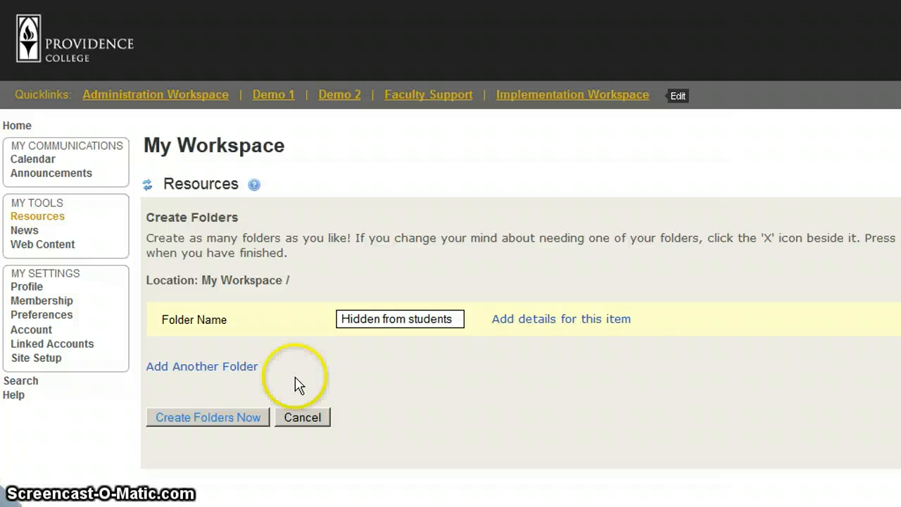
left_click(211, 417)
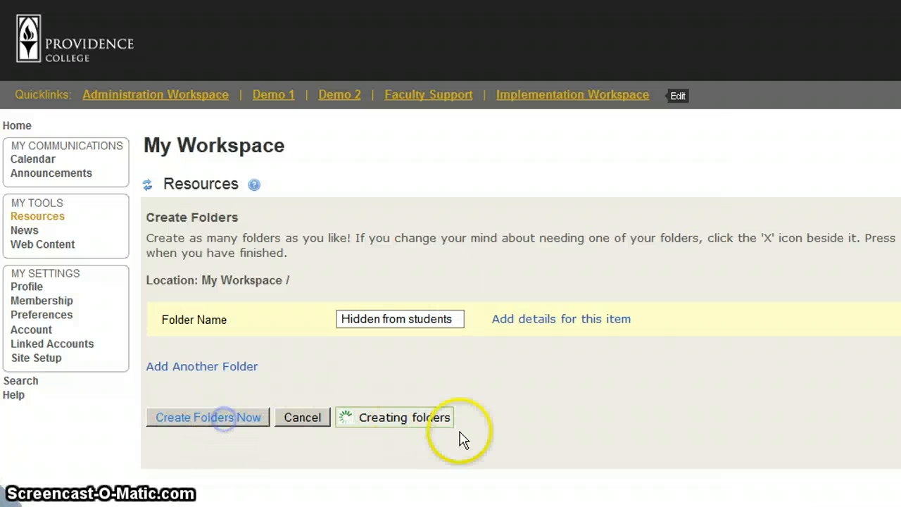
scroll(434, 341, "down", 3)
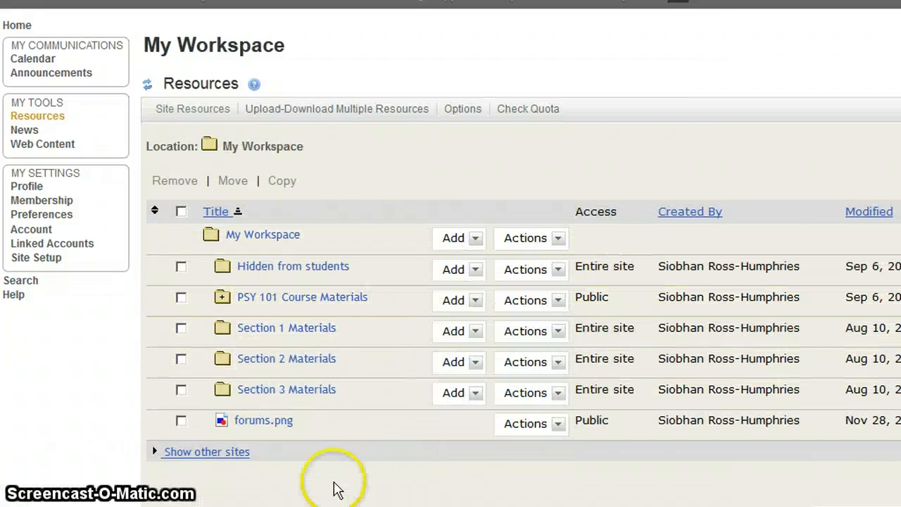